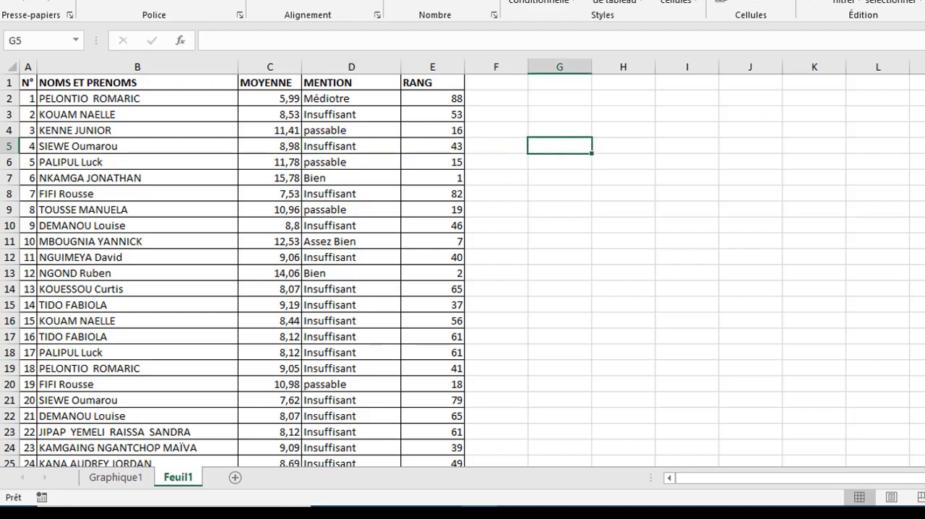
Step: Insert a line break in the MENTION formula of cell D2, just before the SI(C2<7 condition
{"action": "scroll", "coordinate": [462, 271], "scroll_direction": "down", "scroll_amount": 16}
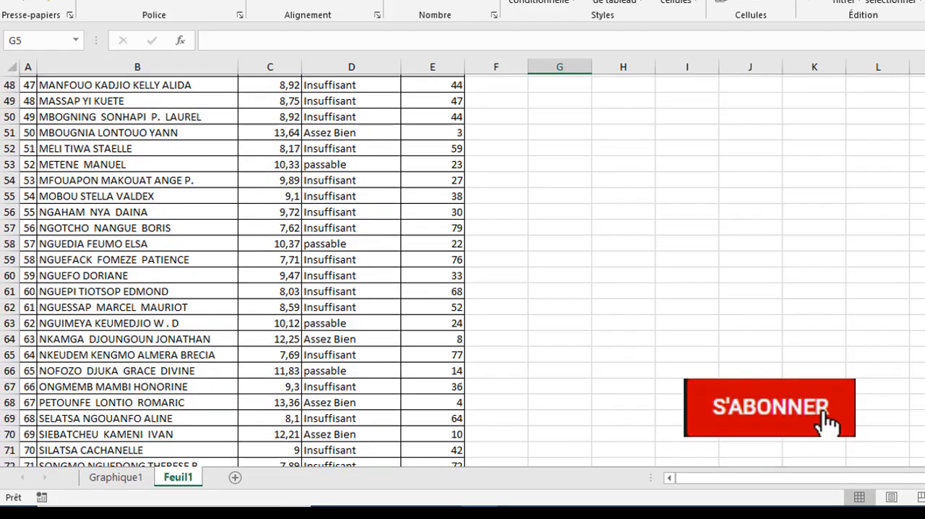
{"action": "scroll", "coordinate": [362, 217], "scroll_direction": "up", "scroll_amount": 16}
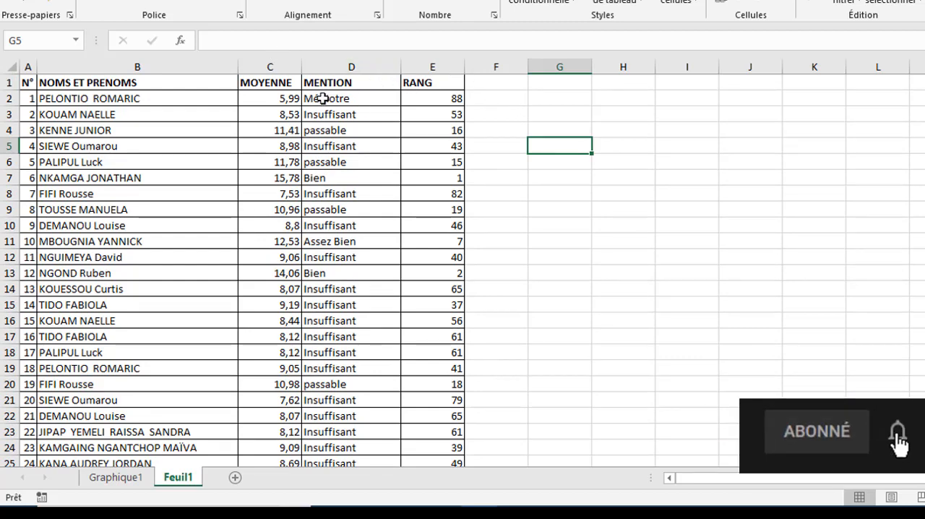
{"action": "left_click", "coordinate": [322, 98]}
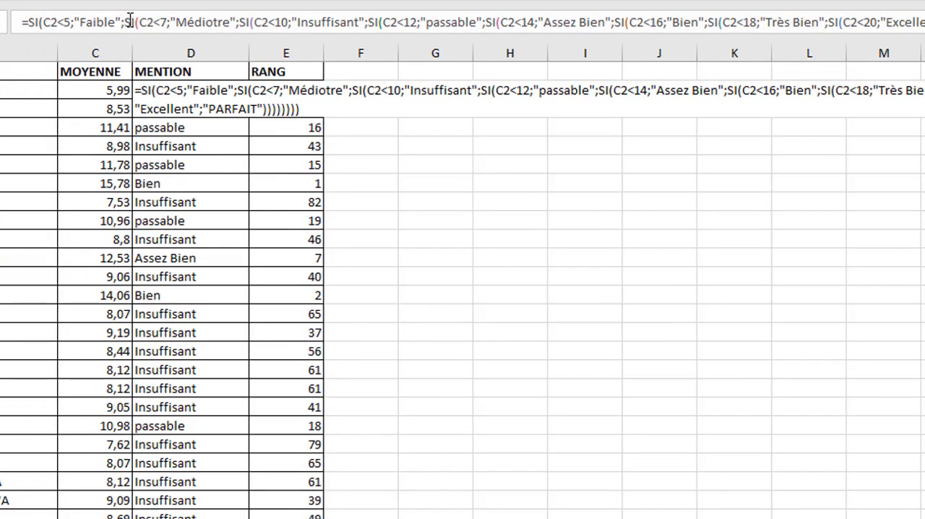
{"action": "left_click", "coordinate": [126, 23]}
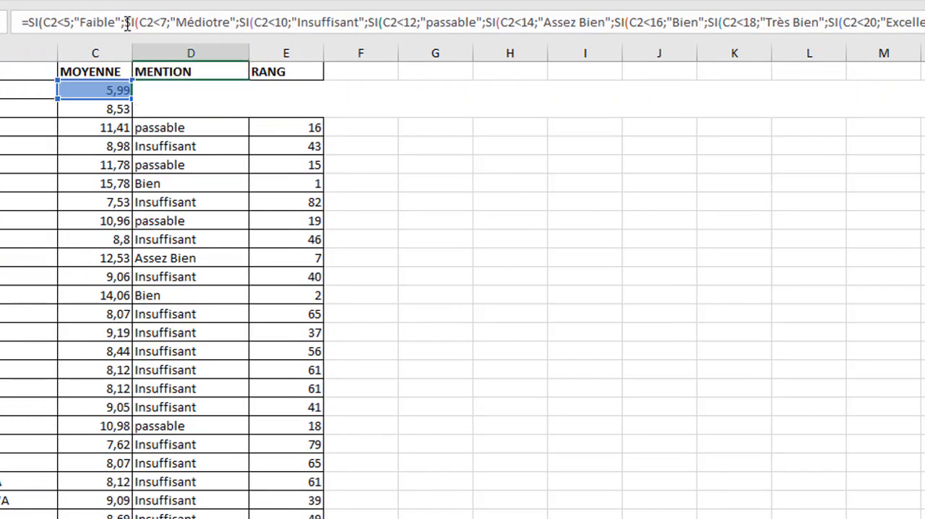
{"action": "left_click", "coordinate": [126, 22]}
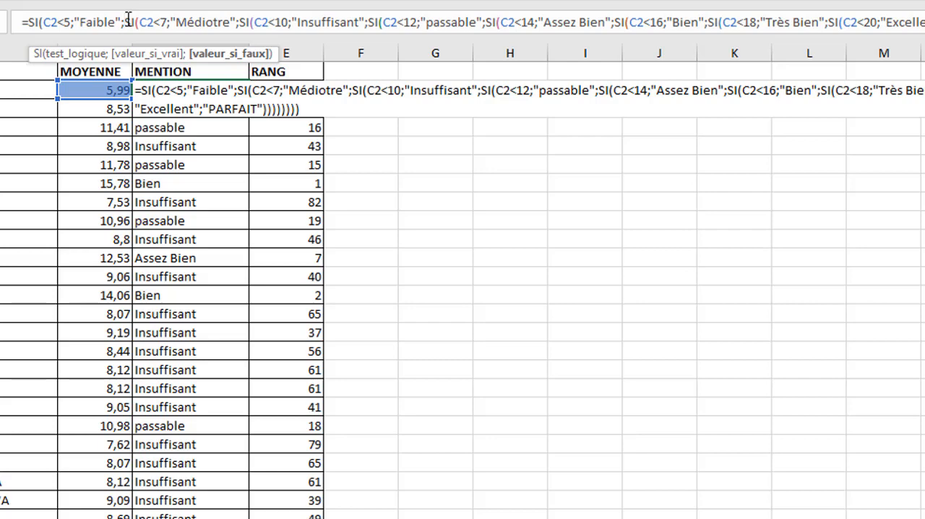
{"action": "key", "text": "alt+Return"}
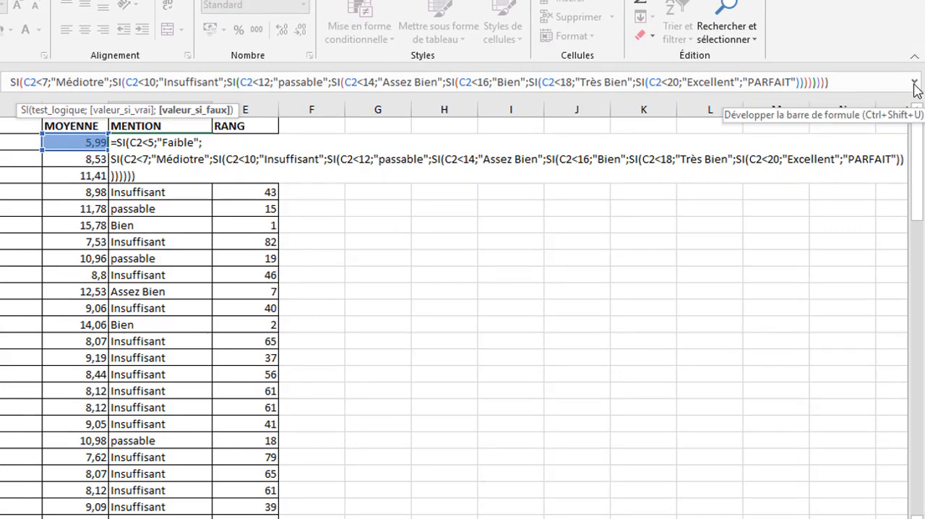
Step: Expand the formula bar and put the D2 formula's SI(C2<10 condition on a new line
{"action": "left_click", "coordinate": [914, 83]}
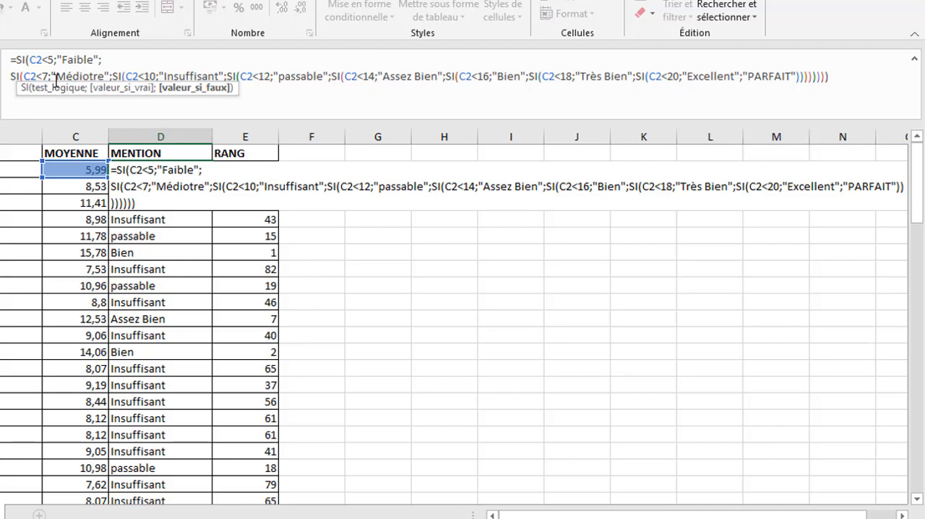
{"action": "left_click", "coordinate": [110, 76]}
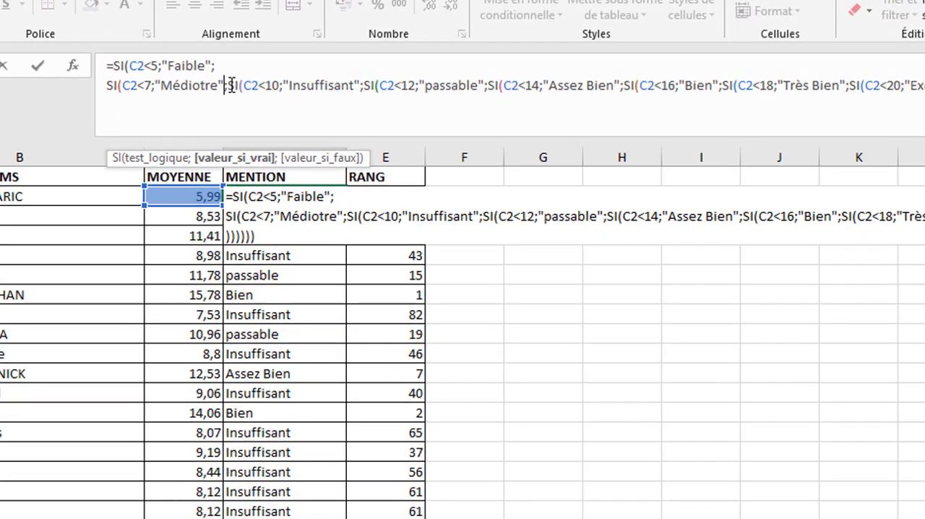
{"action": "left_click", "coordinate": [115, 76]}
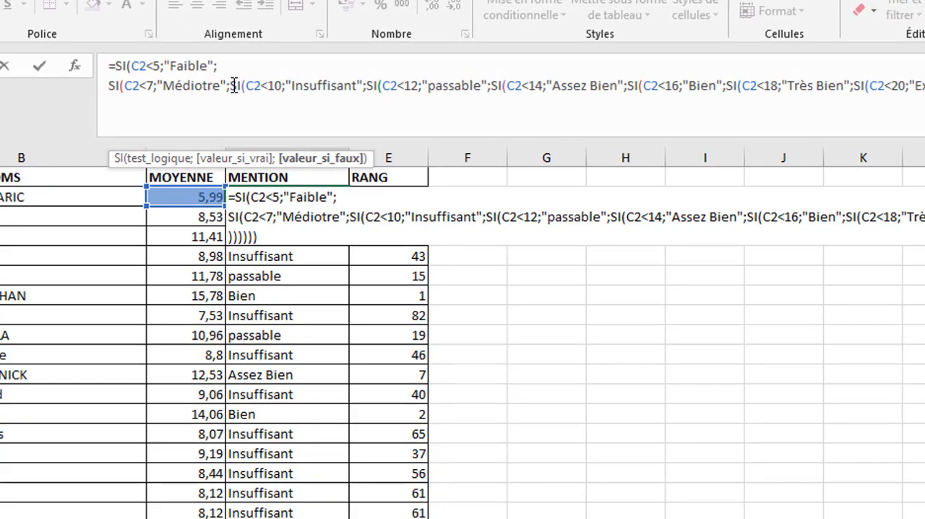
{"action": "key", "text": "alt+Return"}
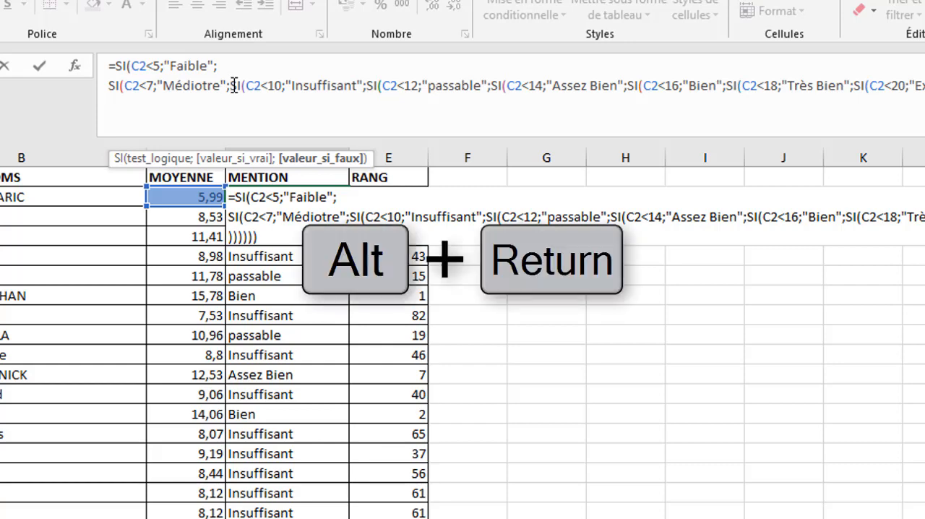
{"action": "key", "text": "alt+Return"}
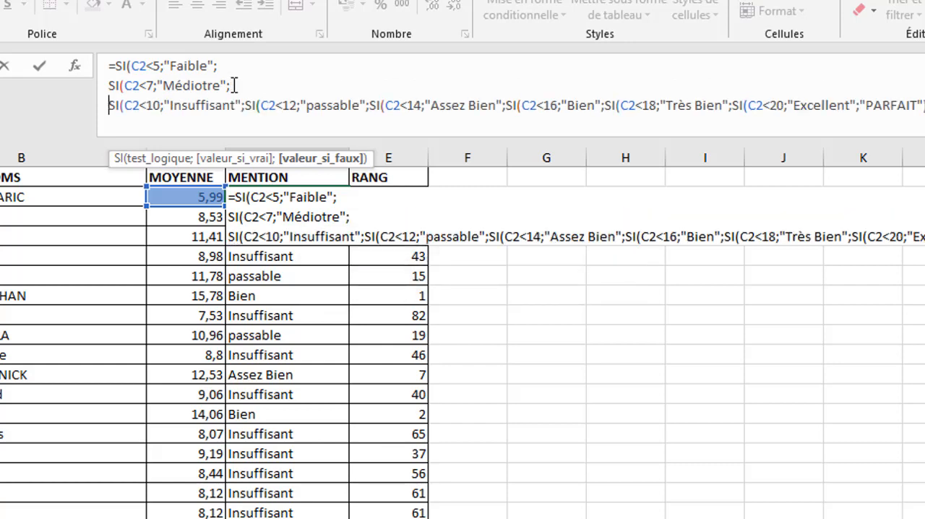
Step: Split the D2 formula further with line breaks before the SI(C2<12, SI(C2<14 and SI(C2<16 conditions
{"action": "left_click", "coordinate": [245, 107]}
{"action": "key", "text": "alt+Return"}
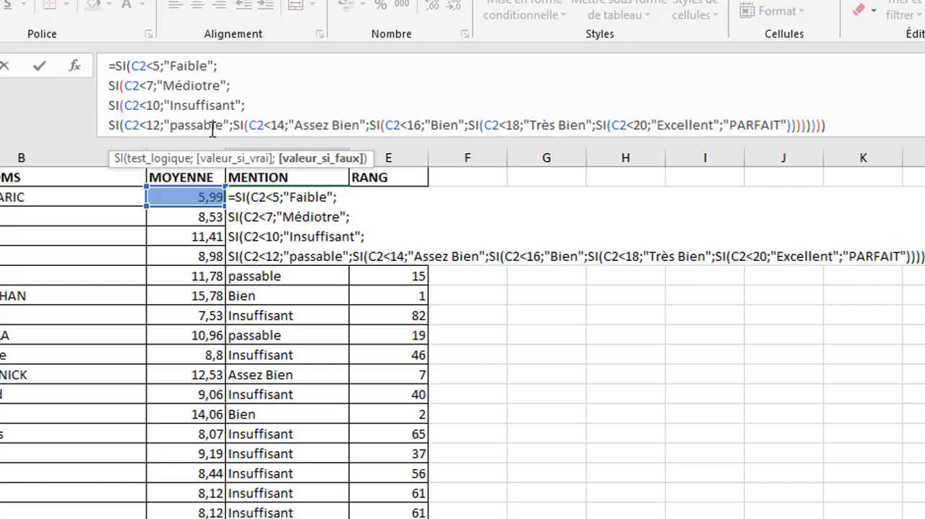
{"action": "left_click", "coordinate": [234, 126]}
{"action": "key", "text": "alt+Return"}
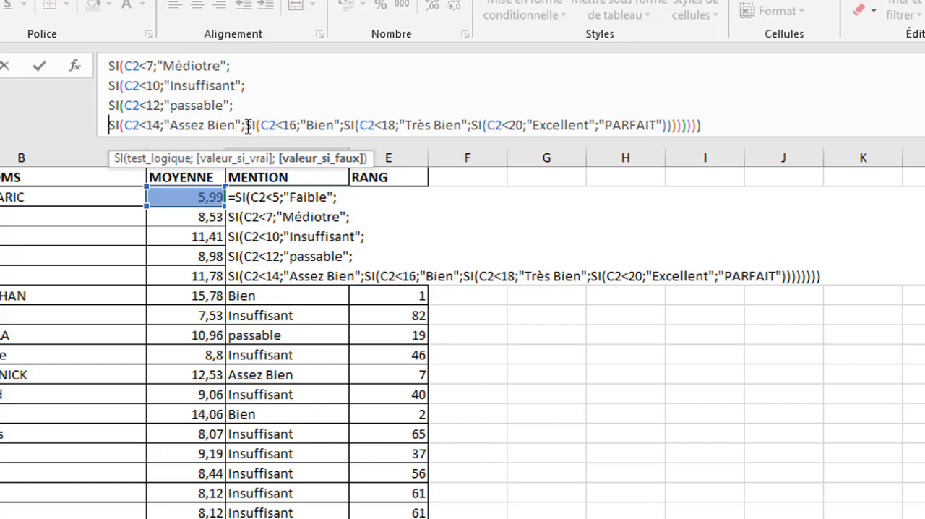
{"action": "left_click", "coordinate": [246, 126]}
{"action": "key", "text": "alt+Return"}
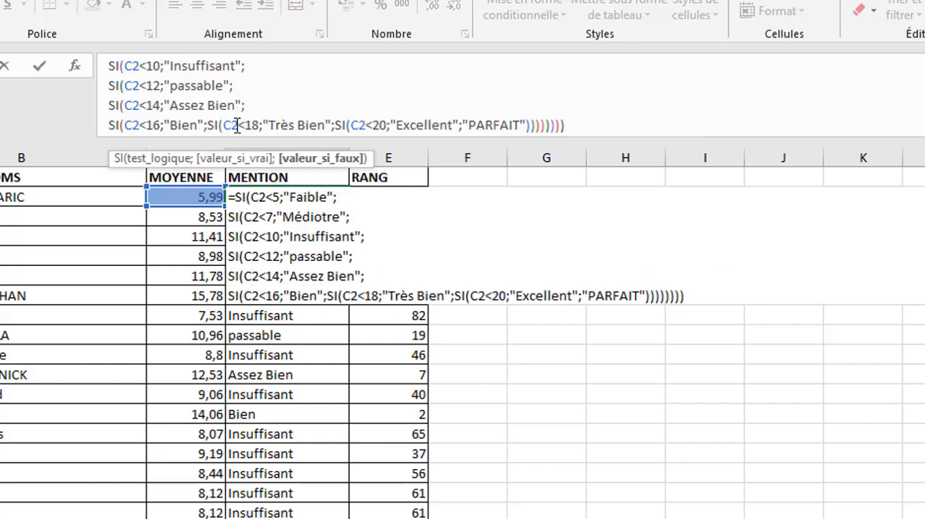
Step: Put the D2 formula's SI(C2<18 and SI(C2<20 conditions on separate lines
{"action": "key", "text": "alt+Return"}
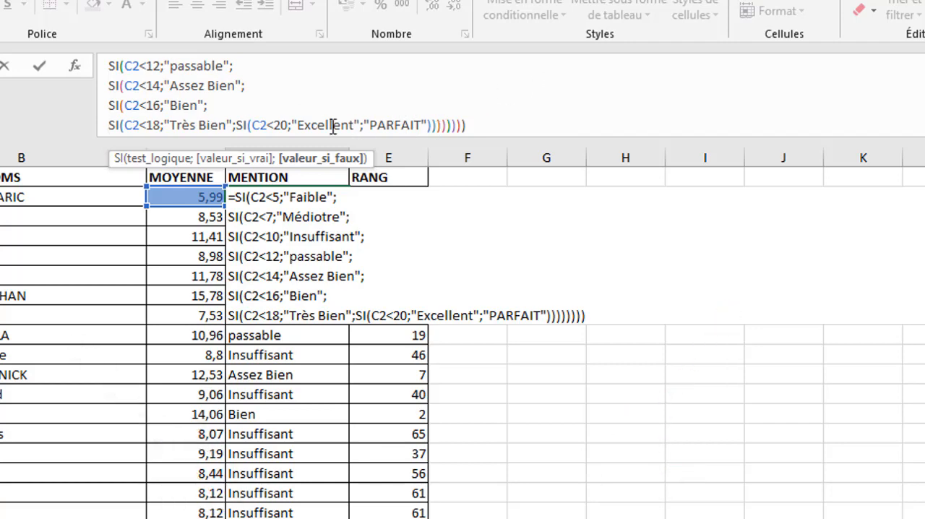
{"action": "left_click", "coordinate": [239, 127]}
{"action": "key", "text": "alt+Return"}
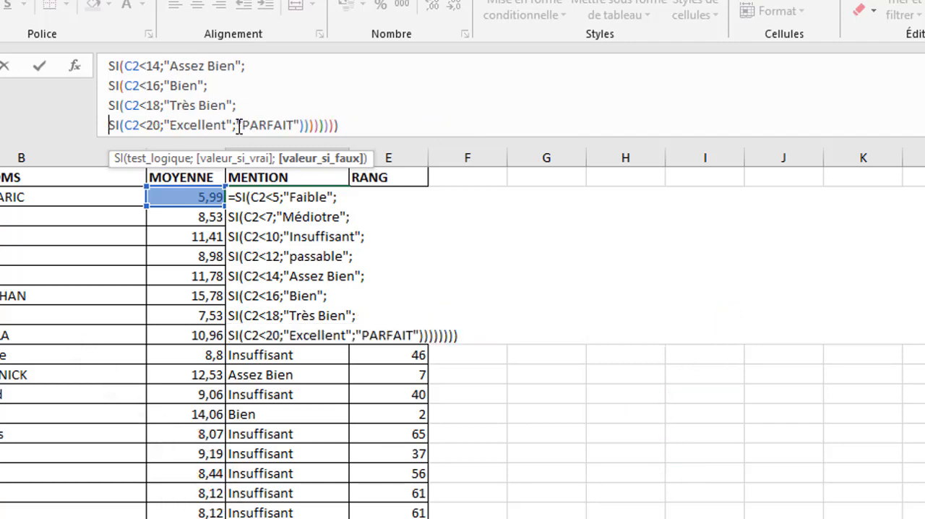
{"action": "left_click", "coordinate": [344, 124]}
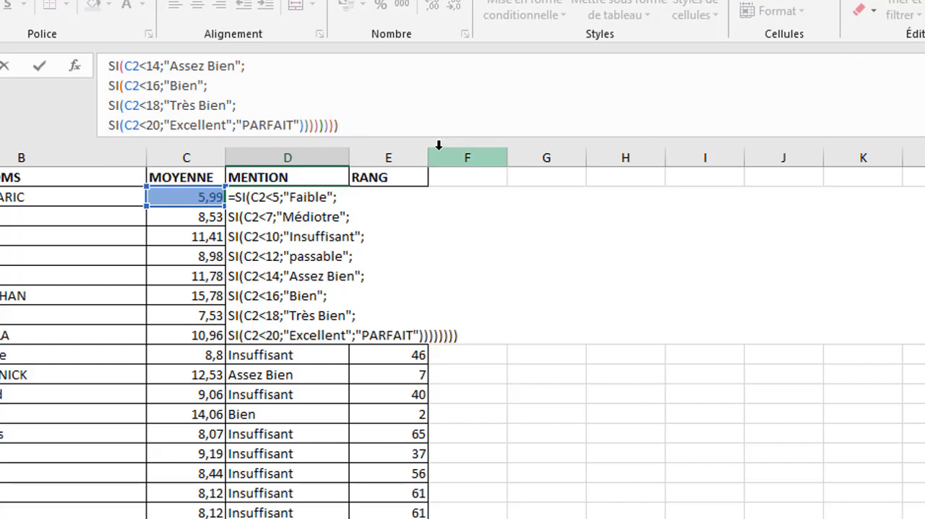
Step: Resize the formula bar to fit all eight lines of the nested SI formula
{"action": "left_click_drag", "start_coordinate": [436, 141], "coordinate": [434, 275]}
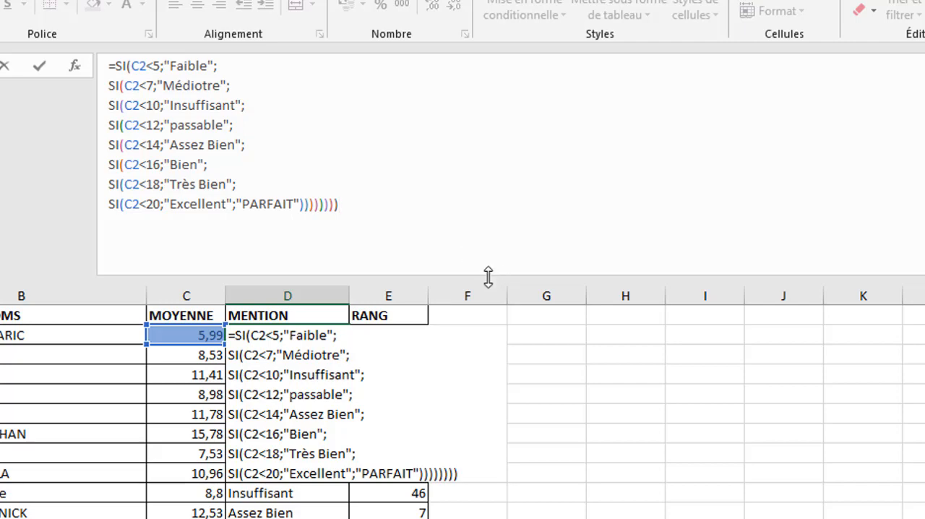
{"action": "left_click_drag", "start_coordinate": [488, 276], "coordinate": [493, 234]}
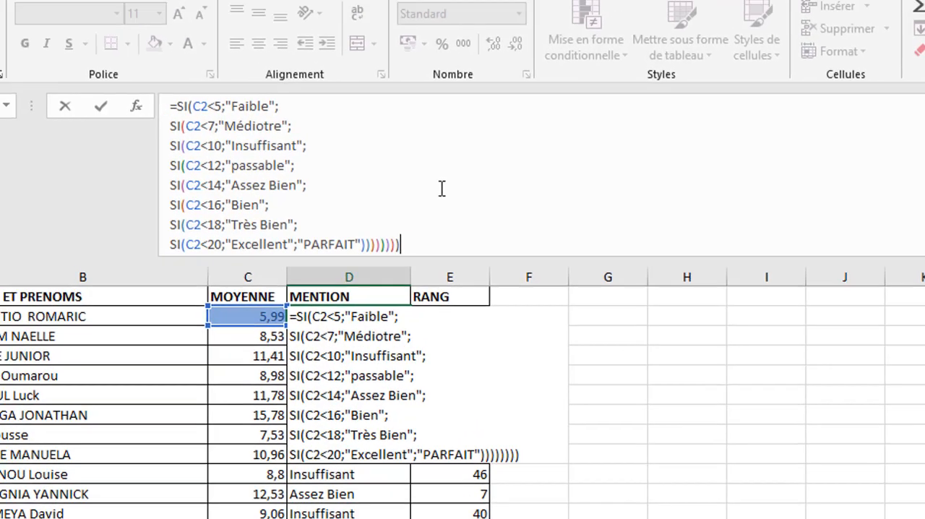
{"action": "left_click", "coordinate": [380, 148]}
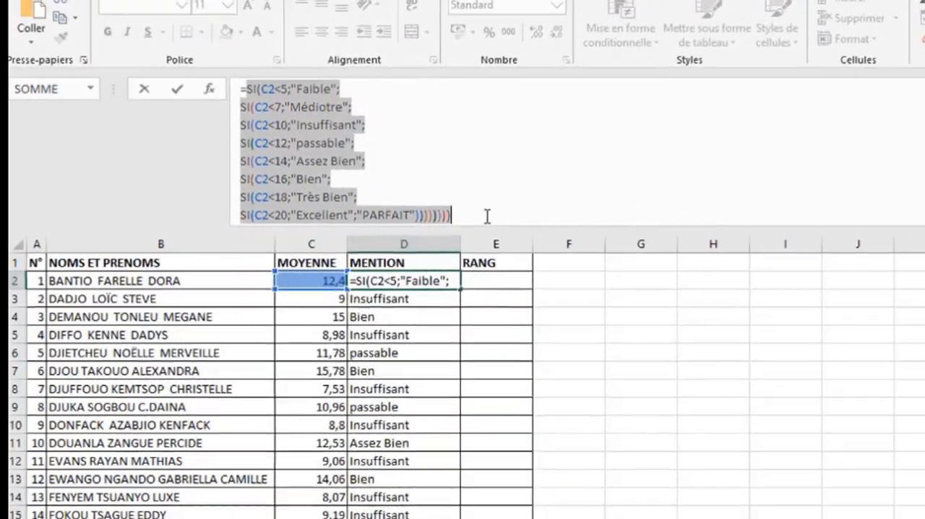
Step: Select the entire nested SI formula in cell D2 and cut it out of the cell
{"action": "left_click", "coordinate": [455, 192]}
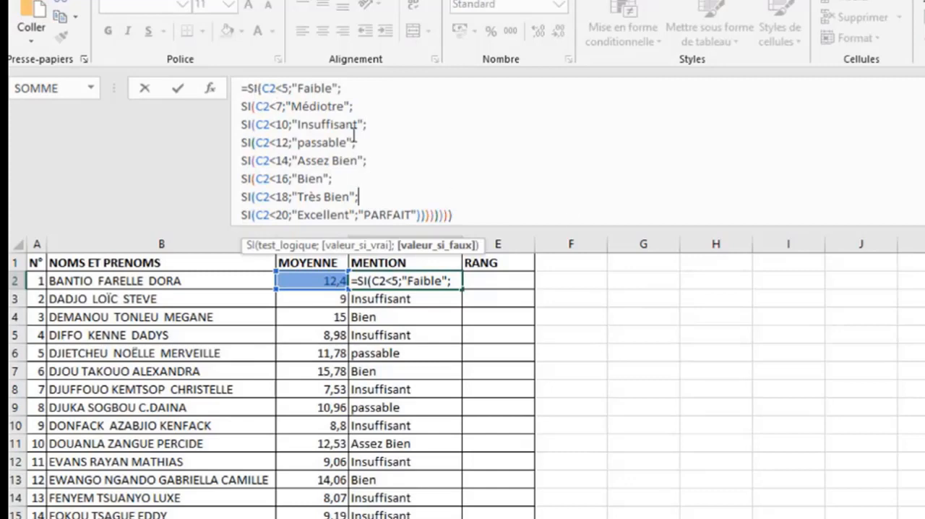
{"action": "left_click_drag", "start_coordinate": [443, 209], "coordinate": [284, 70]}
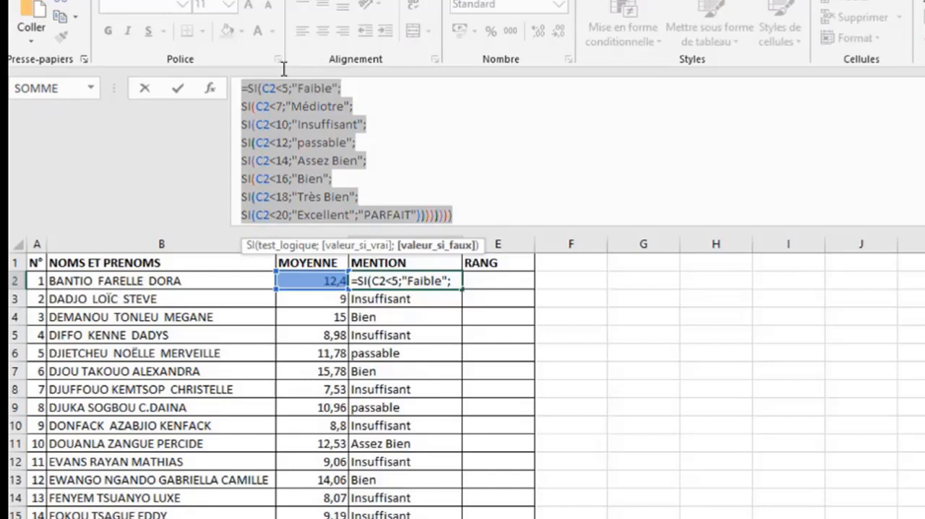
{"action": "key", "text": "ctrl+x"}
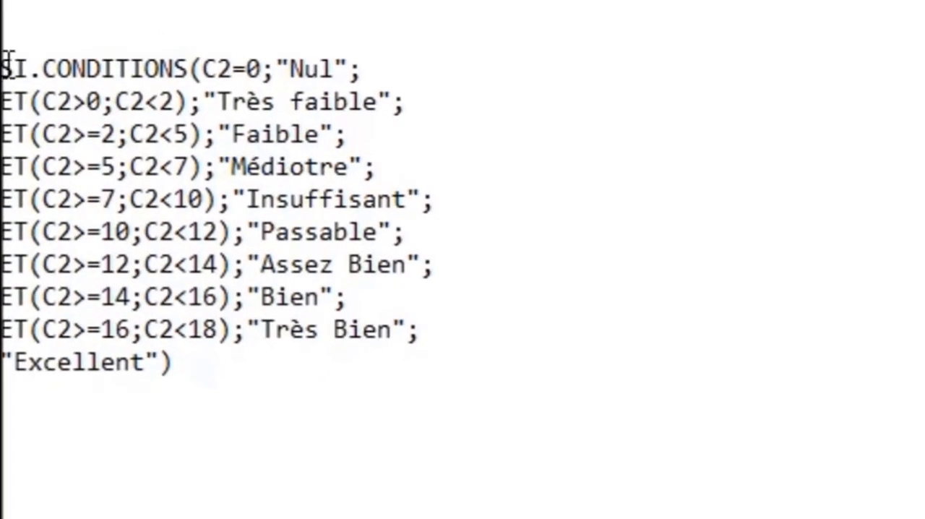
Step: Examine the SI.CONDITIONS function name and its first condition and result, C2=0;"Nul", in the prepared formula text
{"action": "left_click_drag", "start_coordinate": [6, 66], "coordinate": [190, 70]}
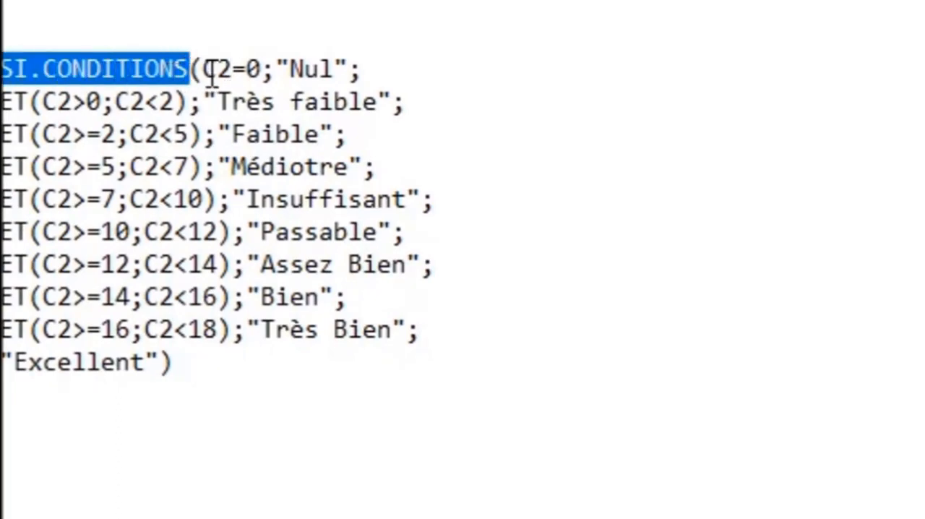
{"action": "left_click", "coordinate": [210, 69]}
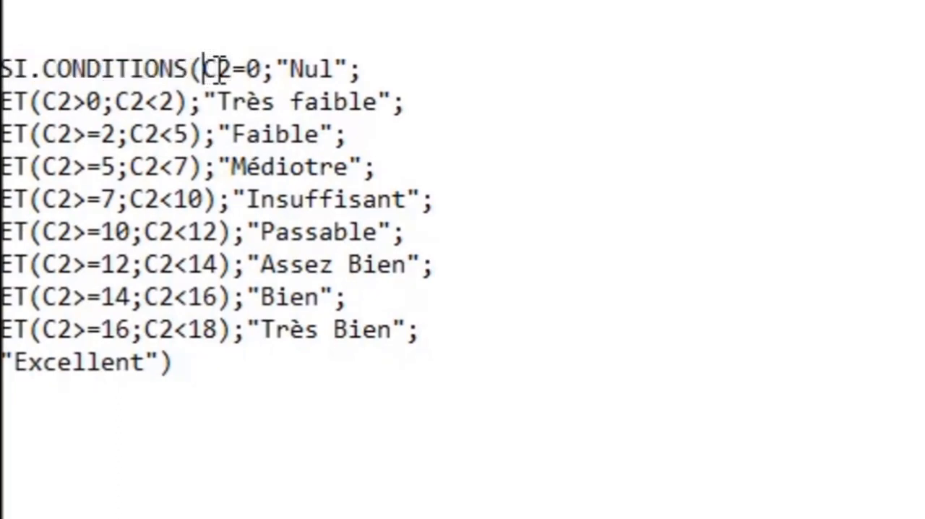
{"action": "left_click", "coordinate": [296, 59]}
{"action": "left_click", "coordinate": [217, 60]}
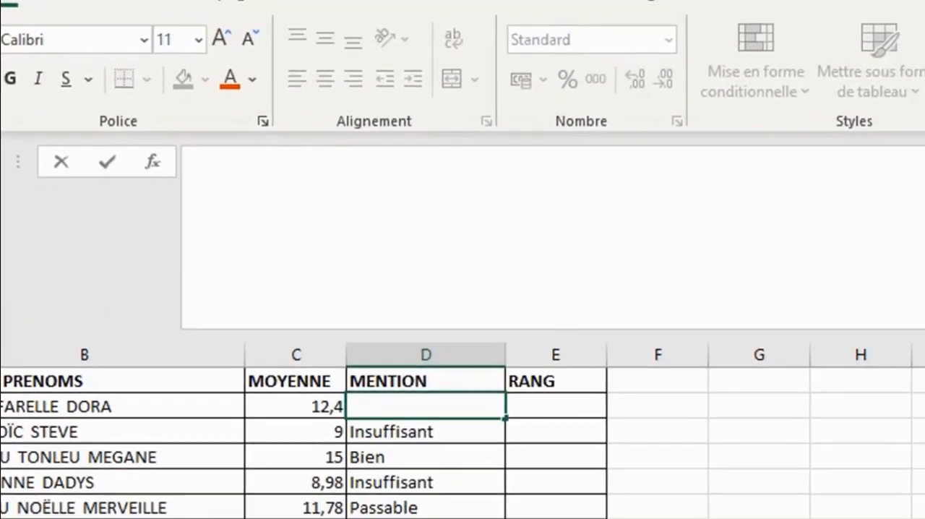
Step: Paste the SI.CONDITIONS formula running from C2=0;"Nul" to C2=20;"Excellent" into cell D2, check its conditions and validate it
{"action": "key", "text": "ctrl+v"}
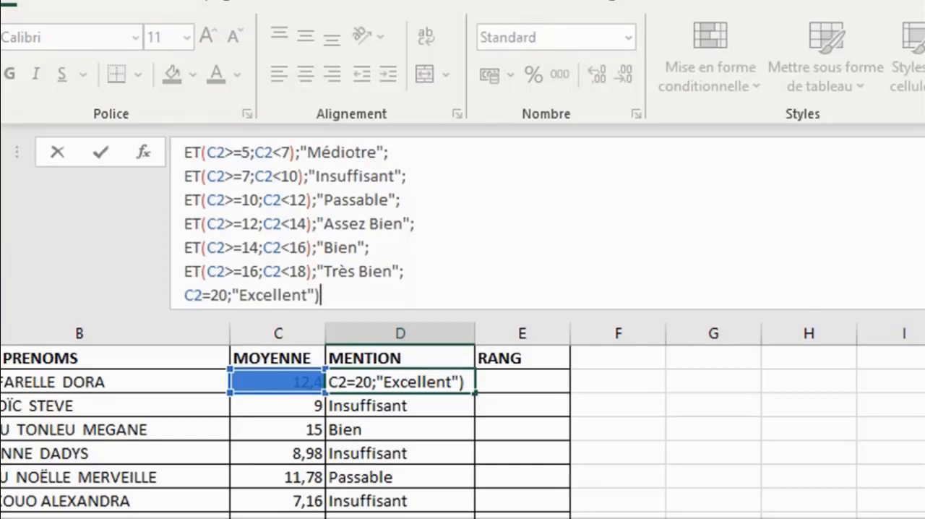
{"action": "scroll", "coordinate": [547, 223], "scroll_direction": "up", "scroll_amount": 1}
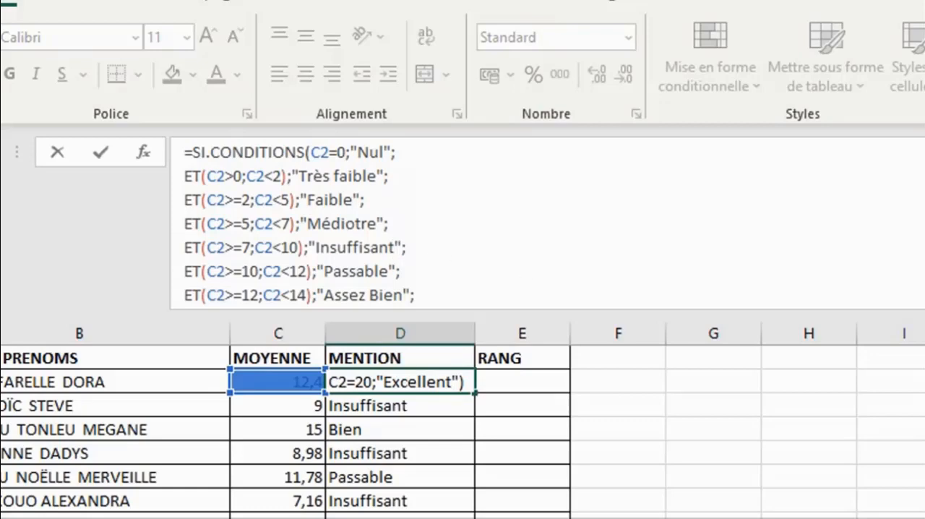
{"action": "scroll", "coordinate": [547, 223], "scroll_direction": "down", "scroll_amount": 1}
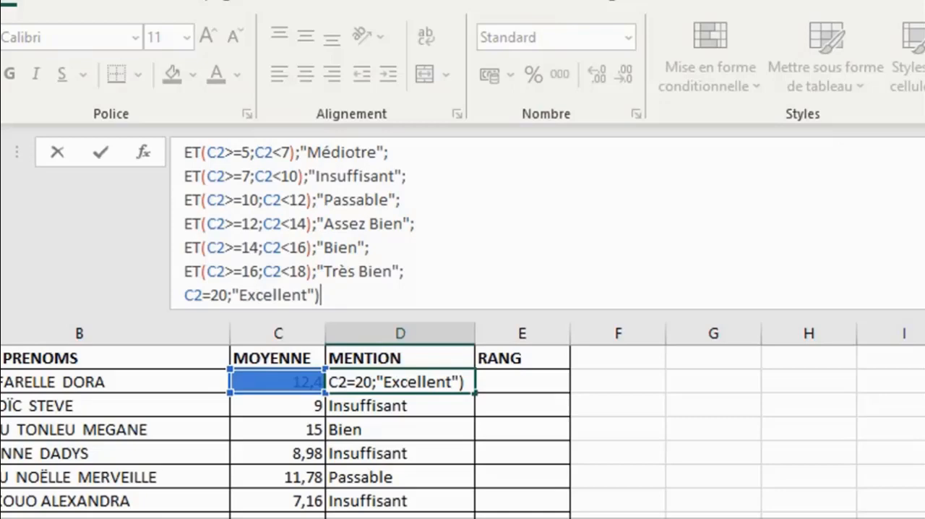
{"action": "key", "text": "Return"}
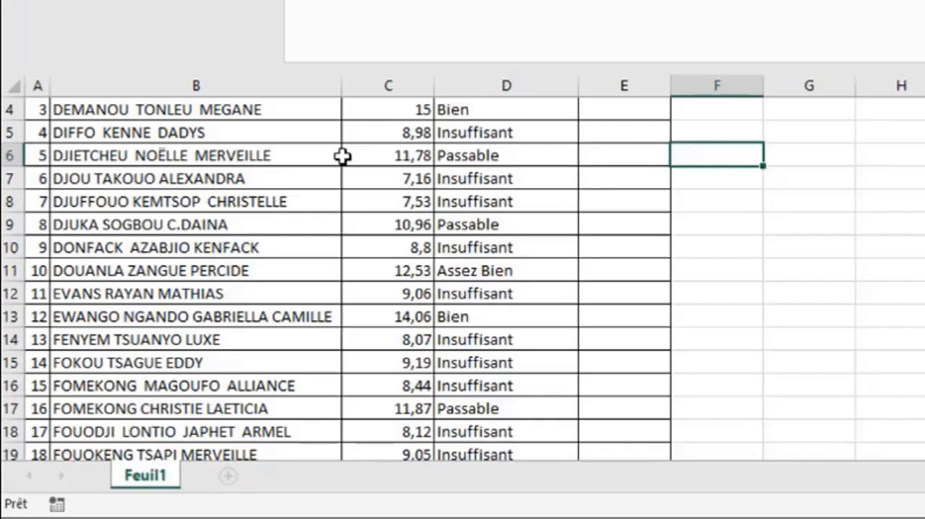
Step: Clear the mention in cell D9 next to the 10,96 average and keep that cell selected
{"action": "left_click", "coordinate": [403, 224]}
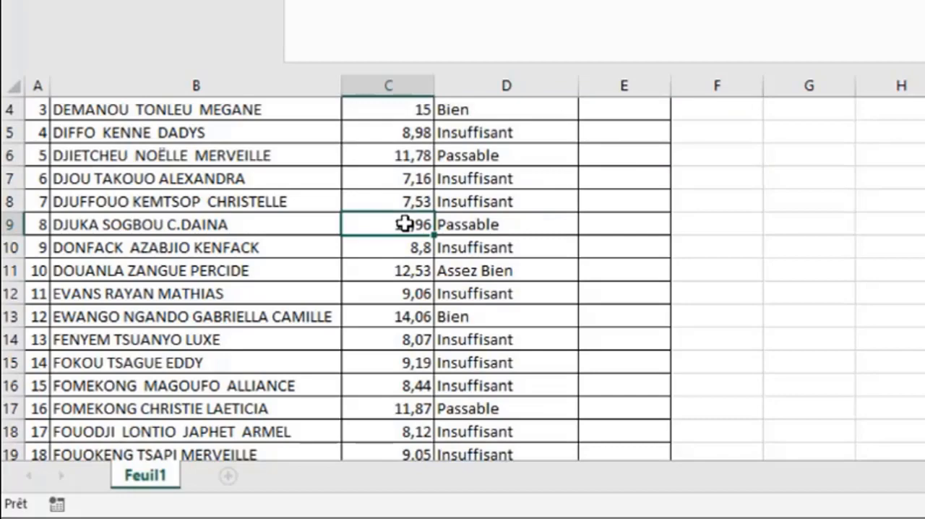
{"action": "left_click", "coordinate": [500, 226]}
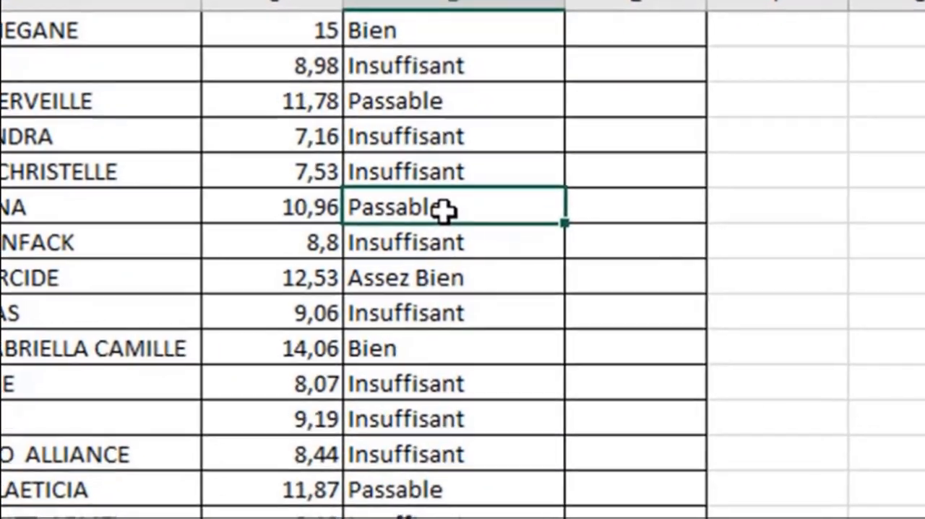
{"action": "key", "text": "Delete"}
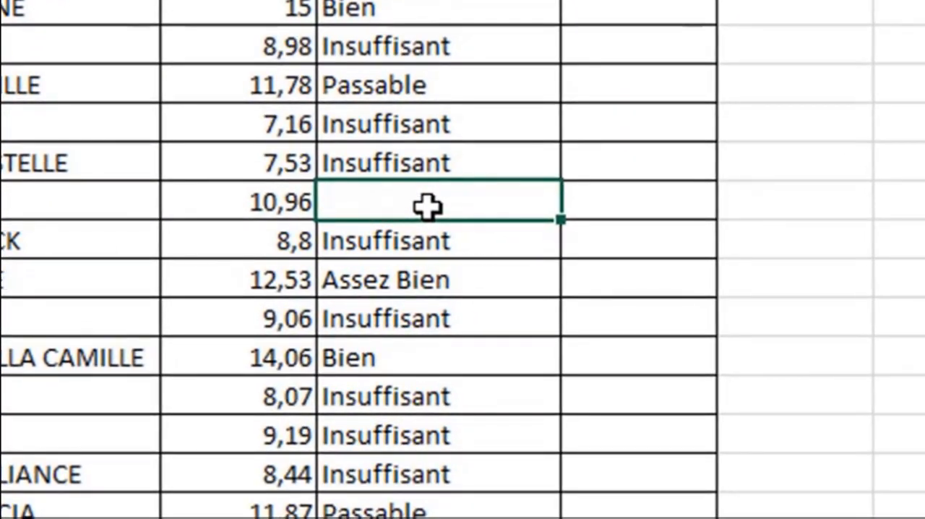
{"action": "left_click", "coordinate": [248, 197]}
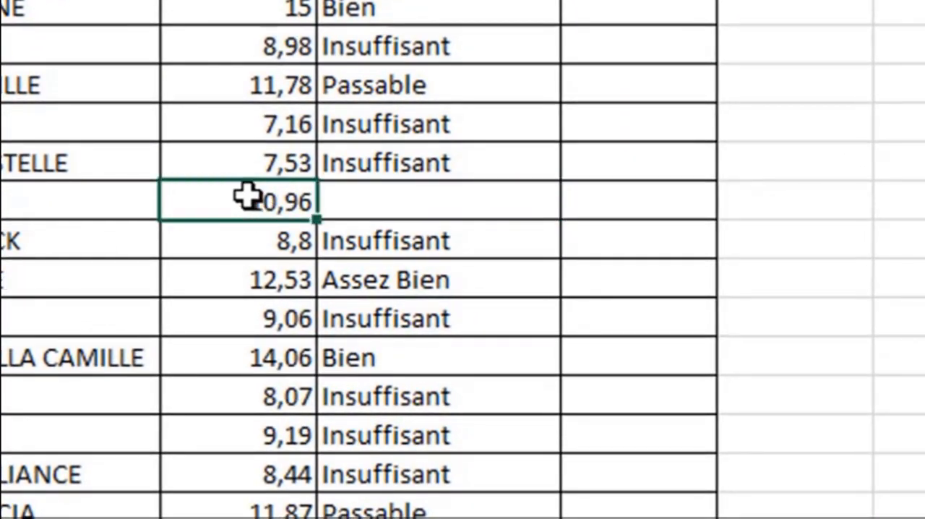
{"action": "left_click", "coordinate": [410, 203]}
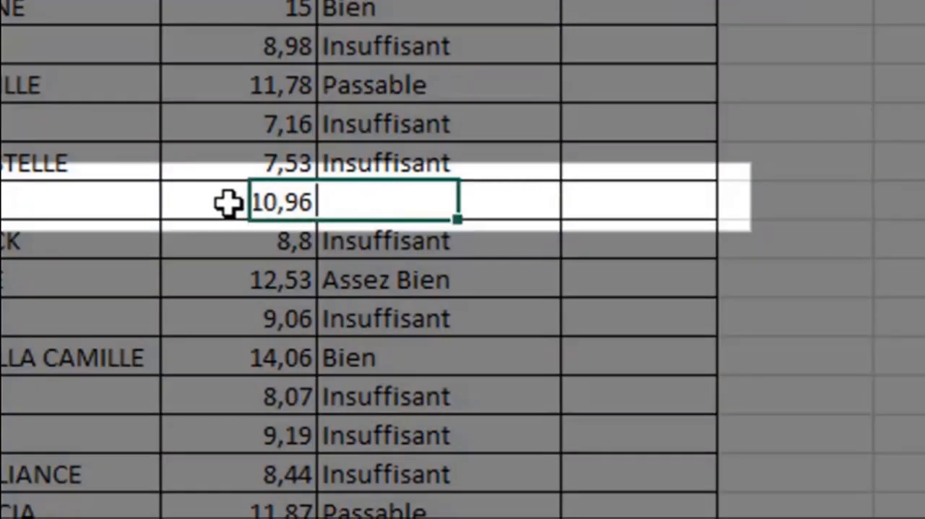
Step: Fill the empty mention cell D9 with the average from the adjacent cell C9
{"action": "left_click", "coordinate": [227, 200]}
{"action": "left_click", "coordinate": [531, 201]}
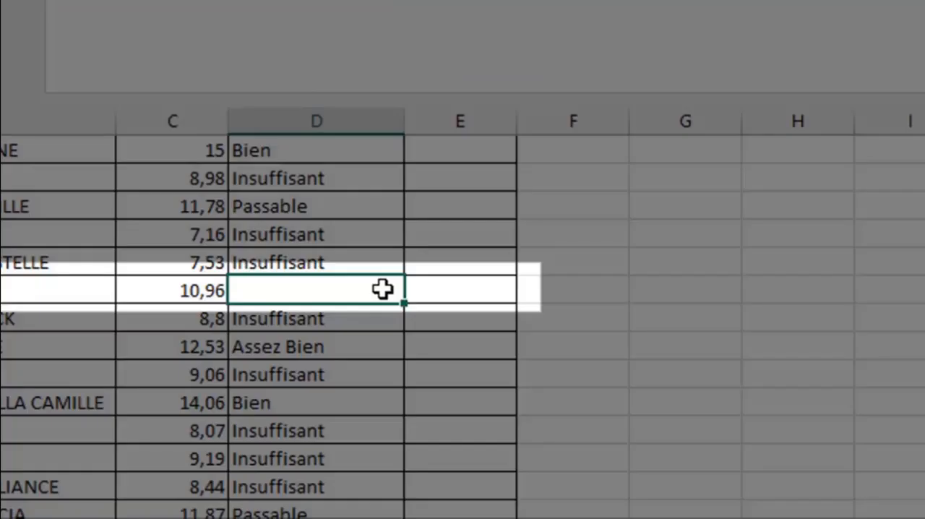
{"action": "key", "text": "ctrl+r"}
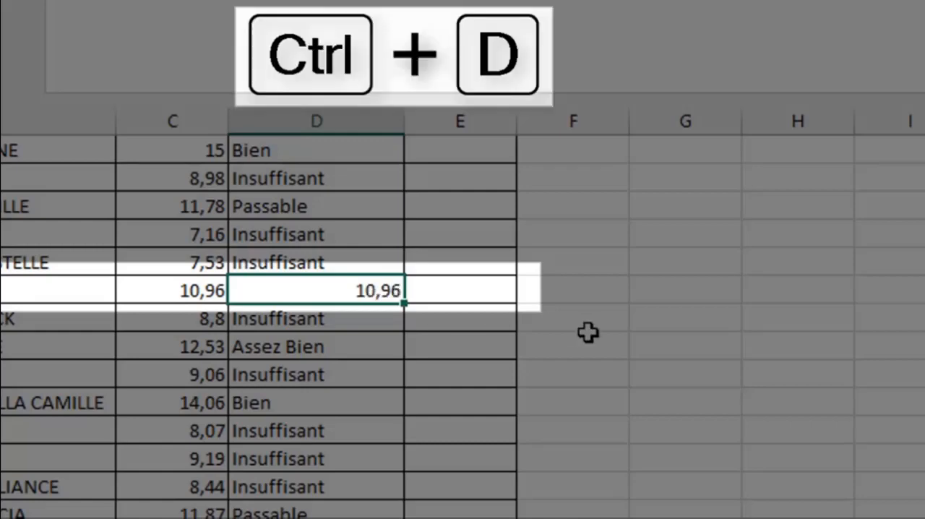
Step: Fill cell C9 with the student's name from the adjacent cell B9 and autofit column C to its contents
{"action": "left_click", "coordinate": [196, 293]}
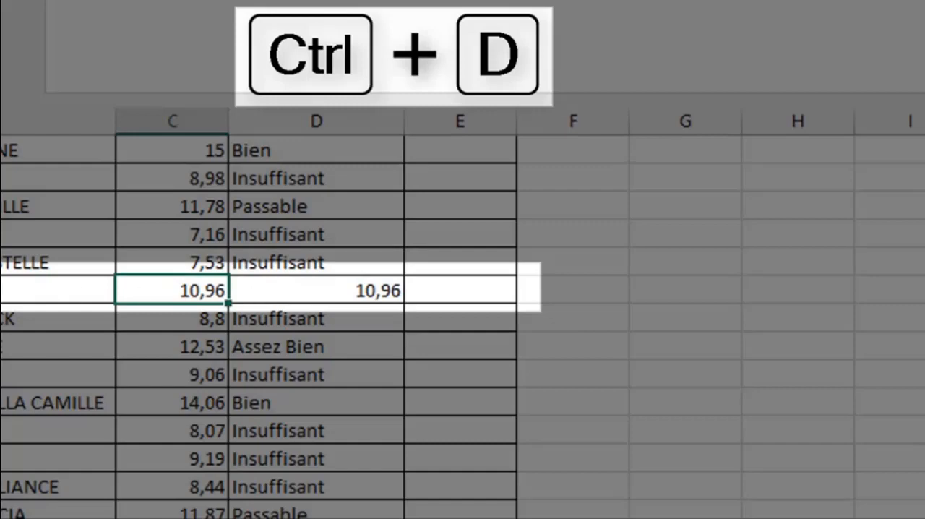
{"action": "left_click", "coordinate": [7, 290]}
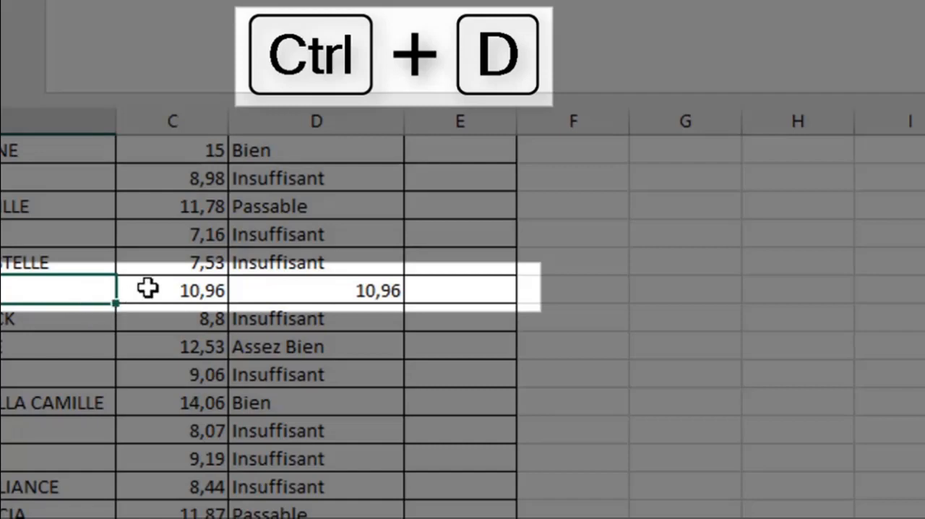
{"action": "left_click", "coordinate": [148, 289]}
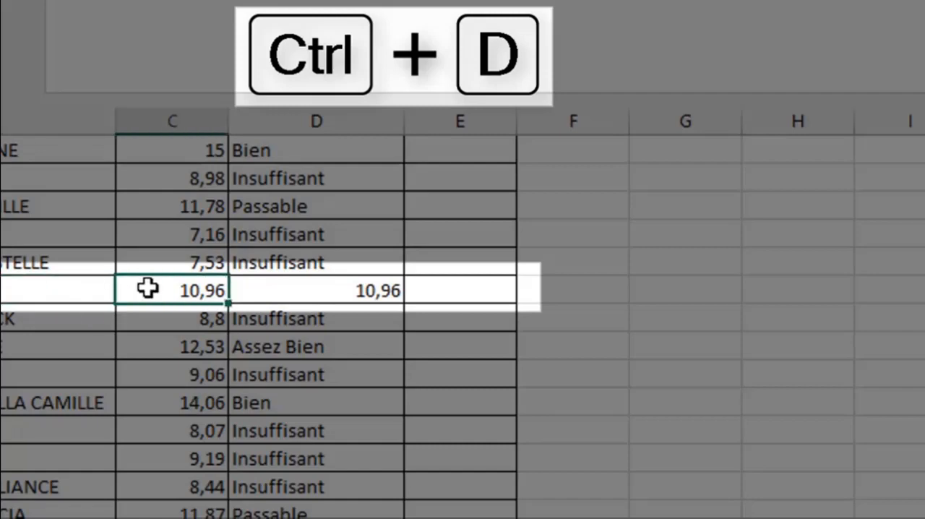
{"action": "key", "text": "ctrl+d"}
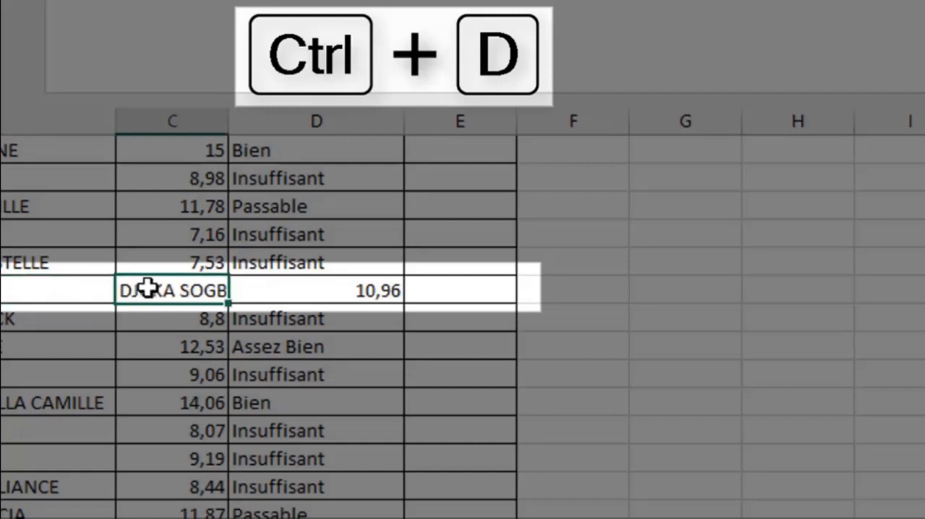
{"action": "double_click", "coordinate": [229, 120]}
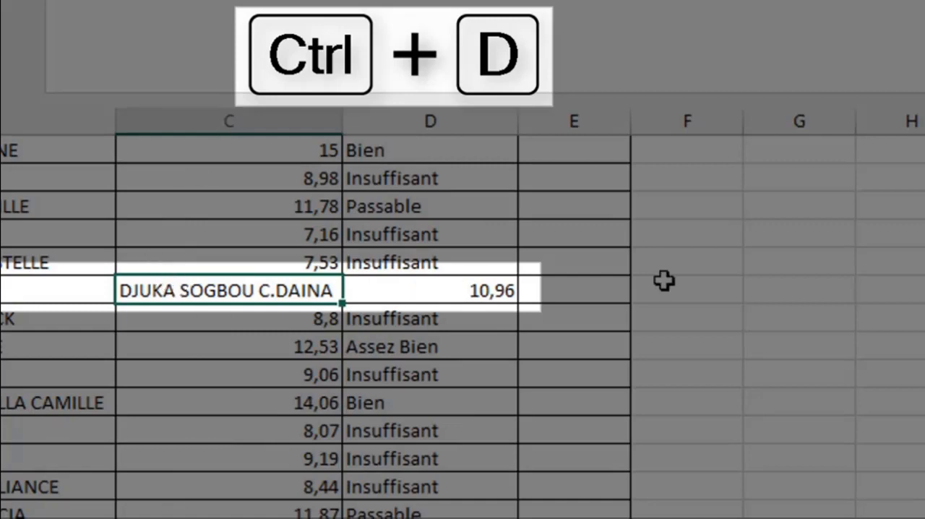
{"action": "left_click", "coordinate": [704, 289]}
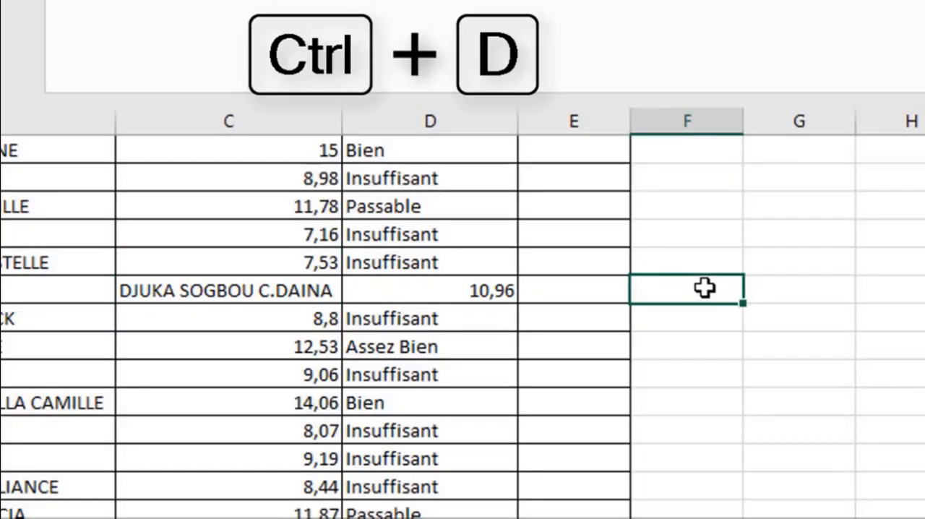